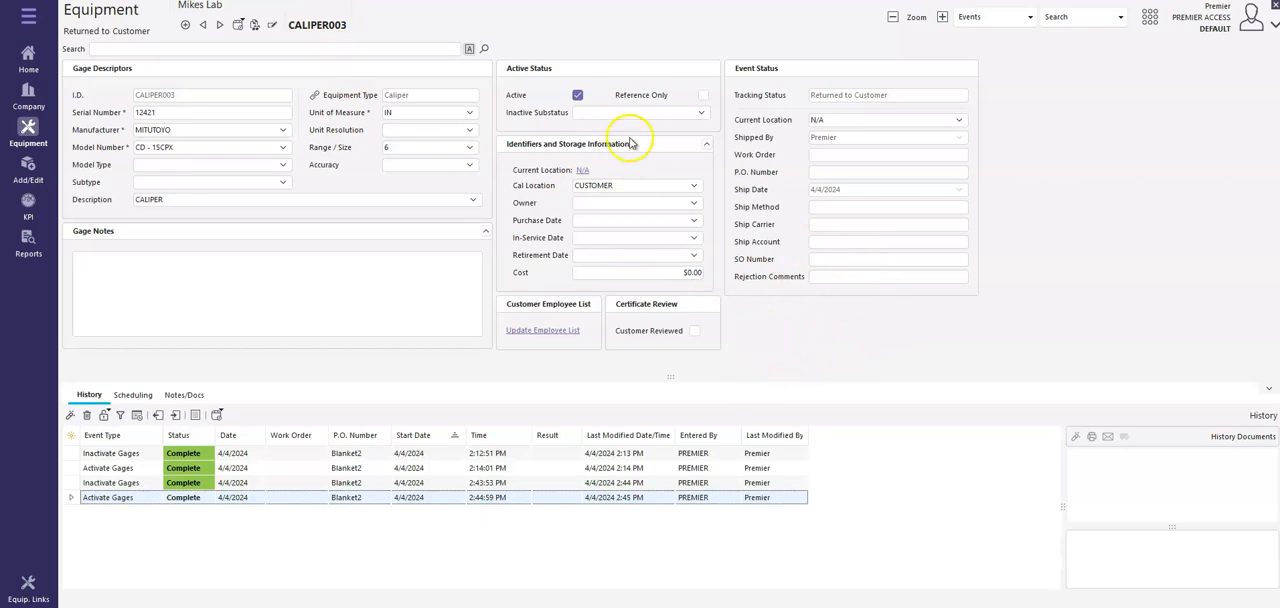
Launch the customer event for uploading a calibration certificate for CALIPER003
click(993, 24)
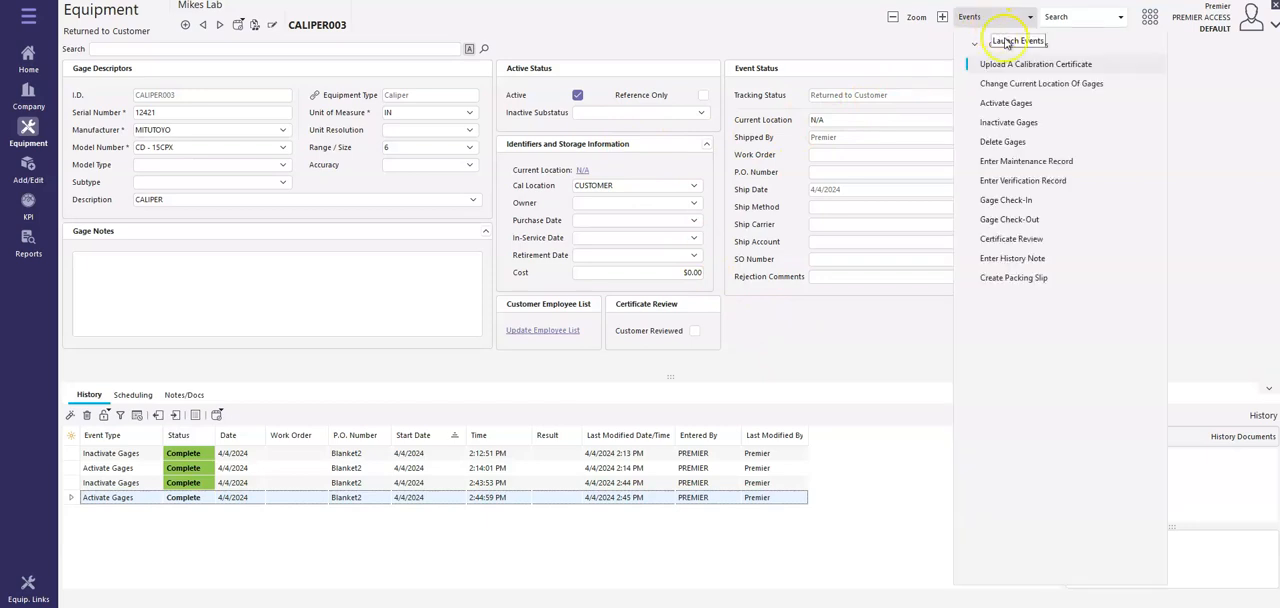
click(1010, 47)
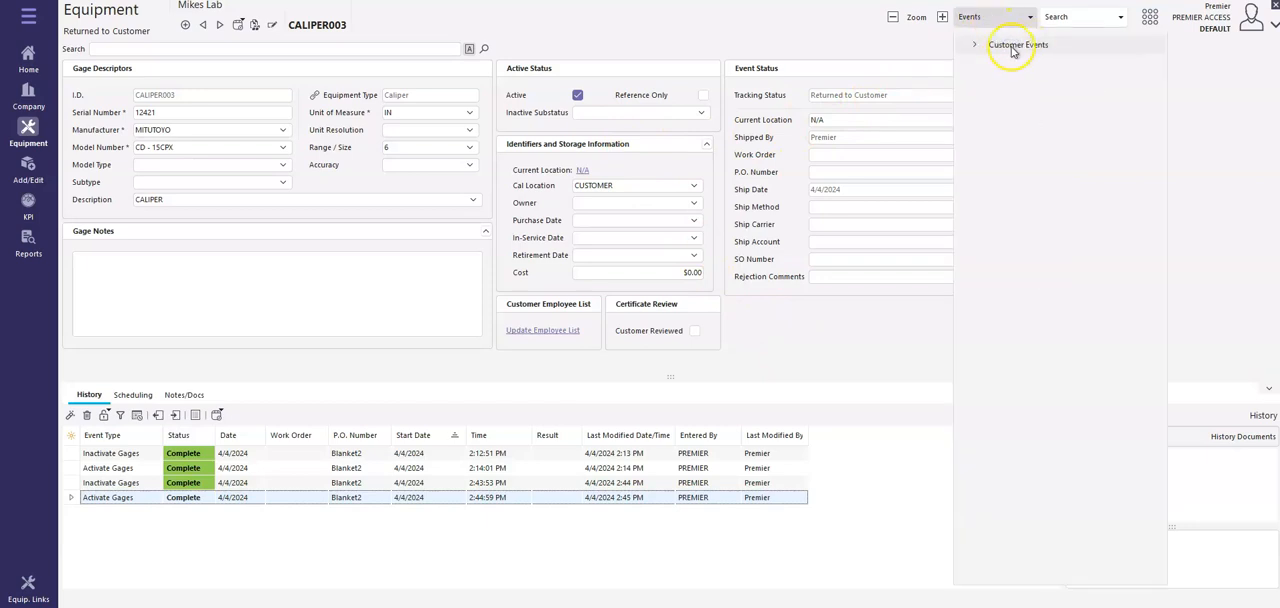
click(1007, 46)
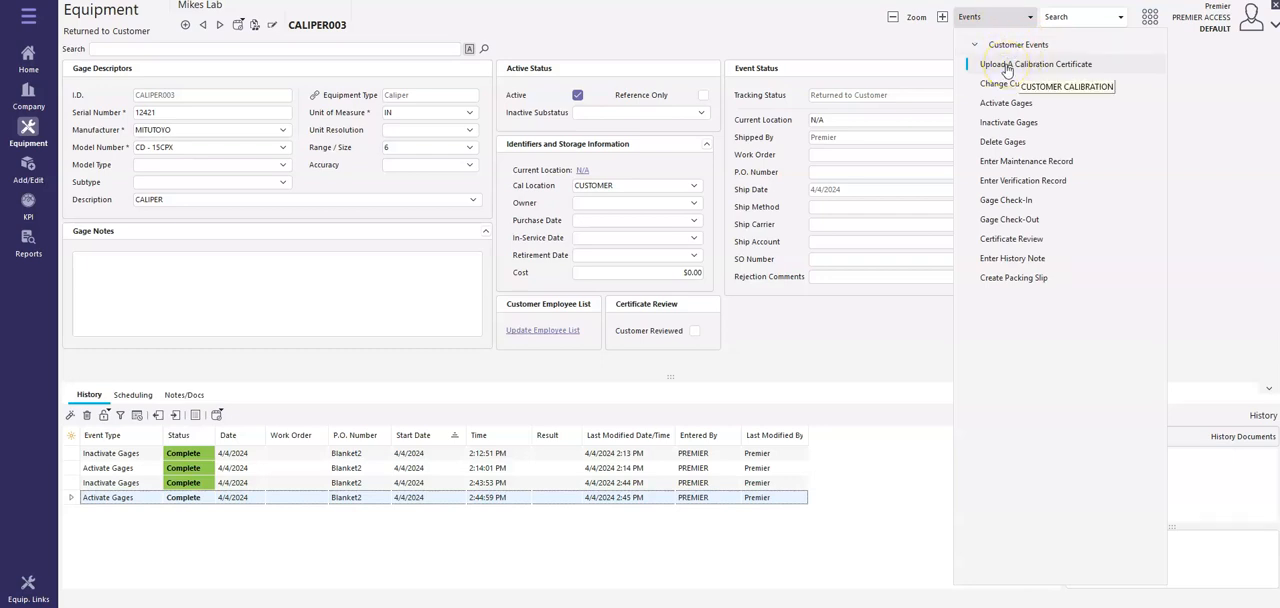
click(1006, 66)
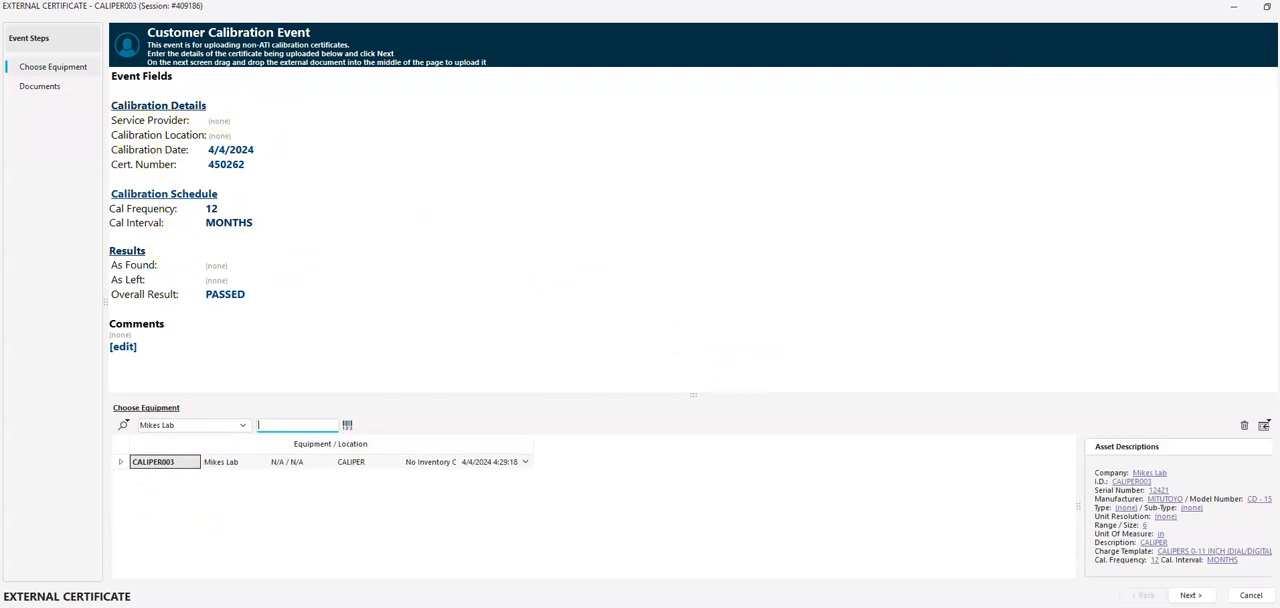
Switch to PretendCertificate.pdf in Acrobat and place its window beside the event fields for reading the certificate details
drag(1279, 251, 696, 6)
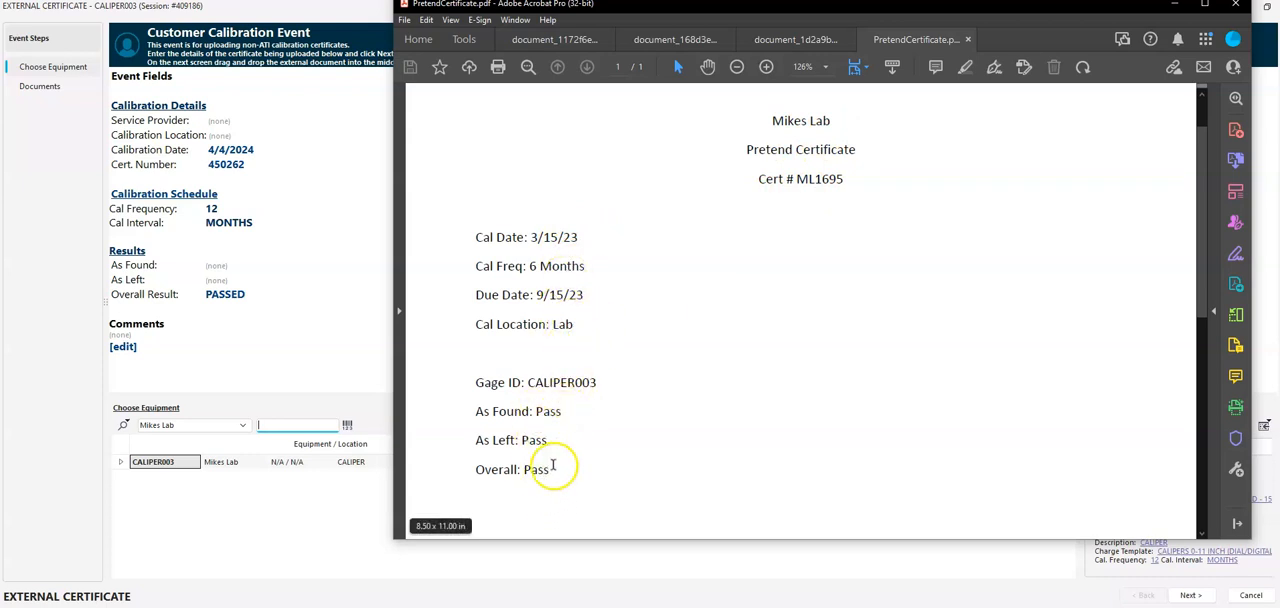
drag(590, 4, 719, 20)
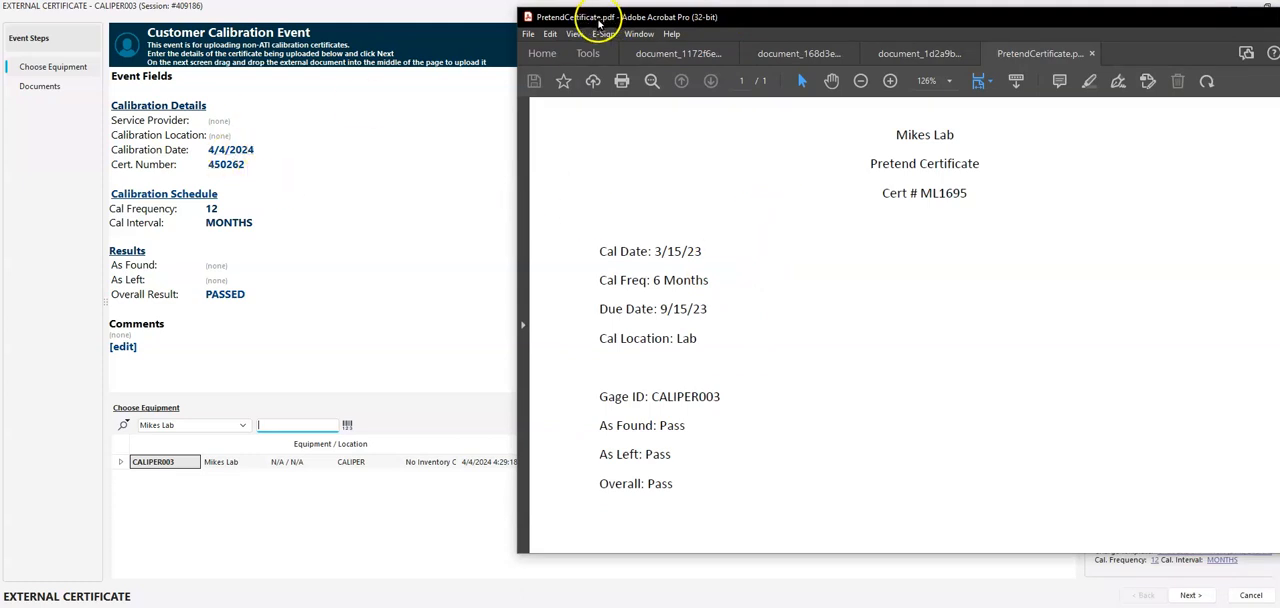
drag(600, 22, 572, 18)
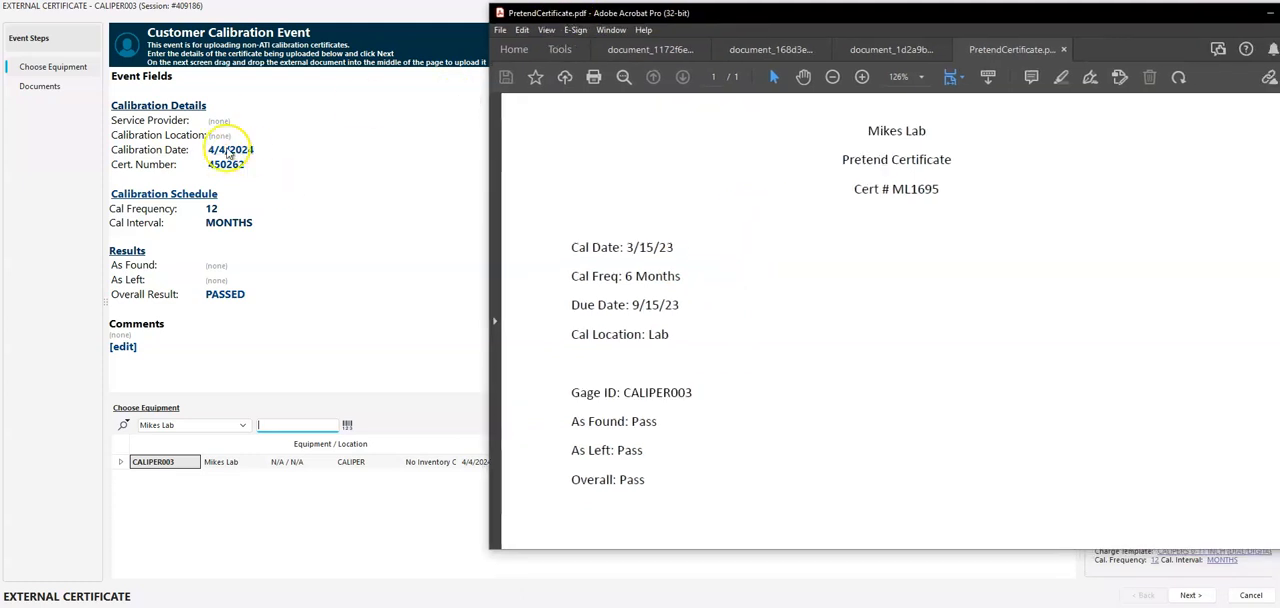
Set the event's service provider to Mikes Lab and the calibration location to LAB
click(218, 121)
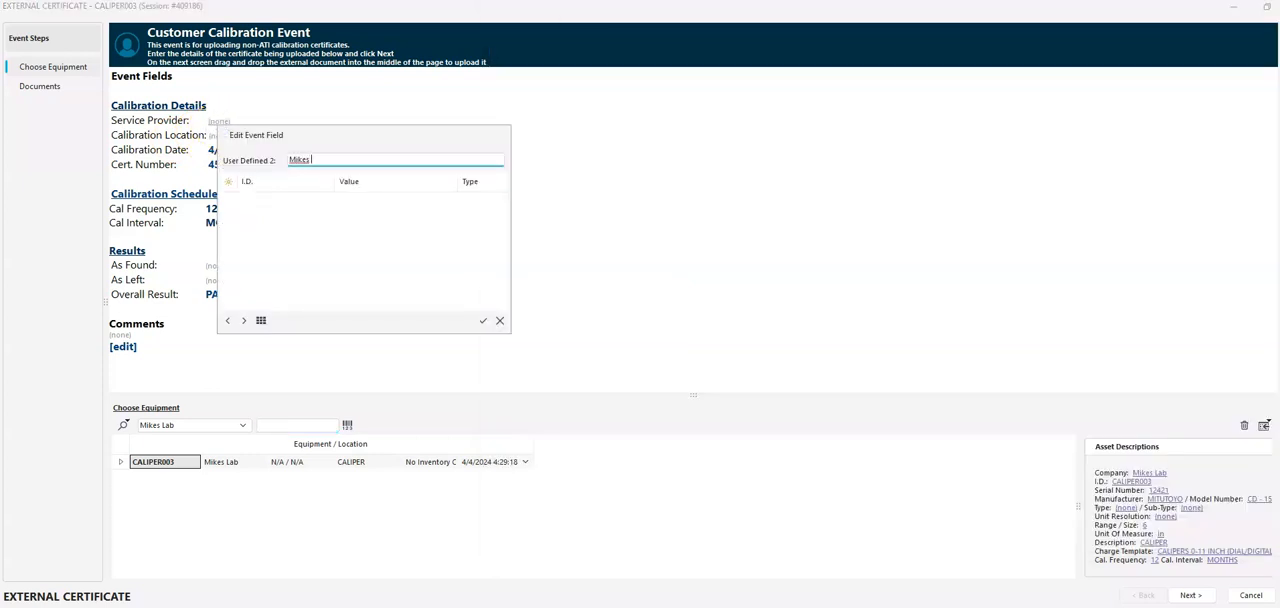
key(Return)
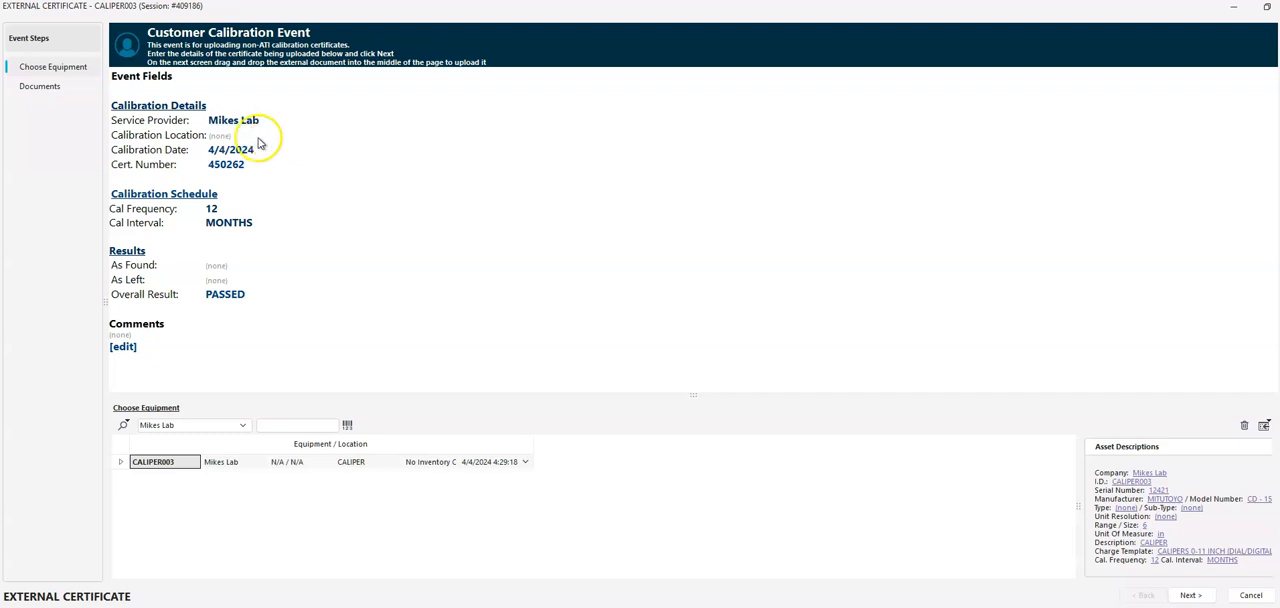
click(218, 137)
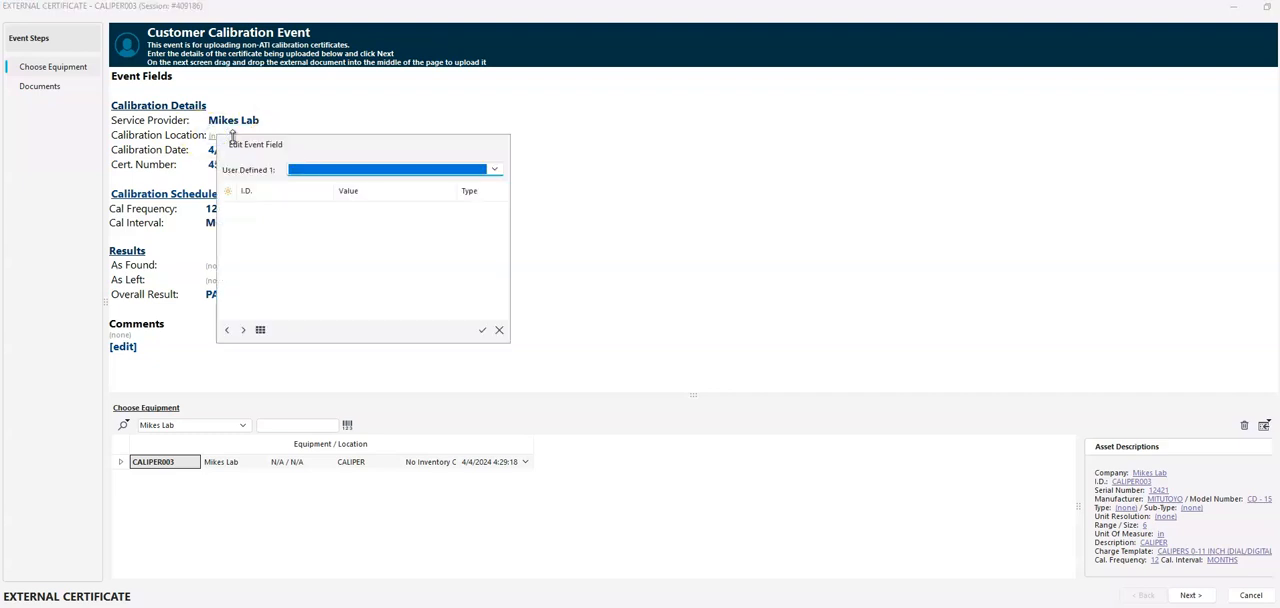
text(LAB)
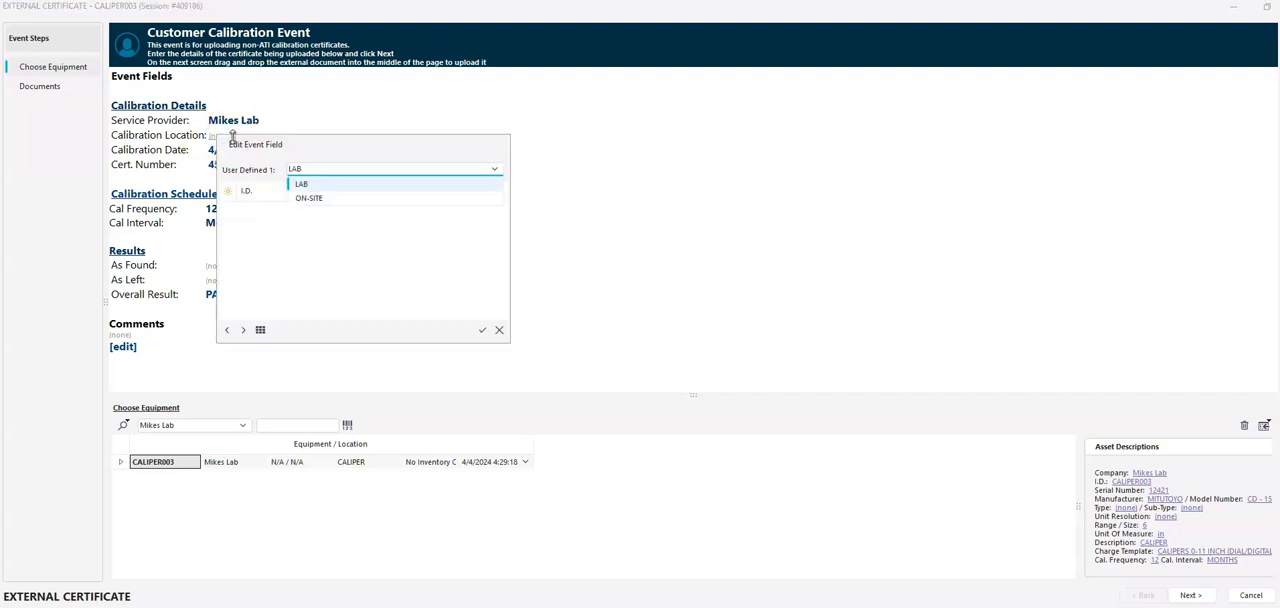
click(232, 136)
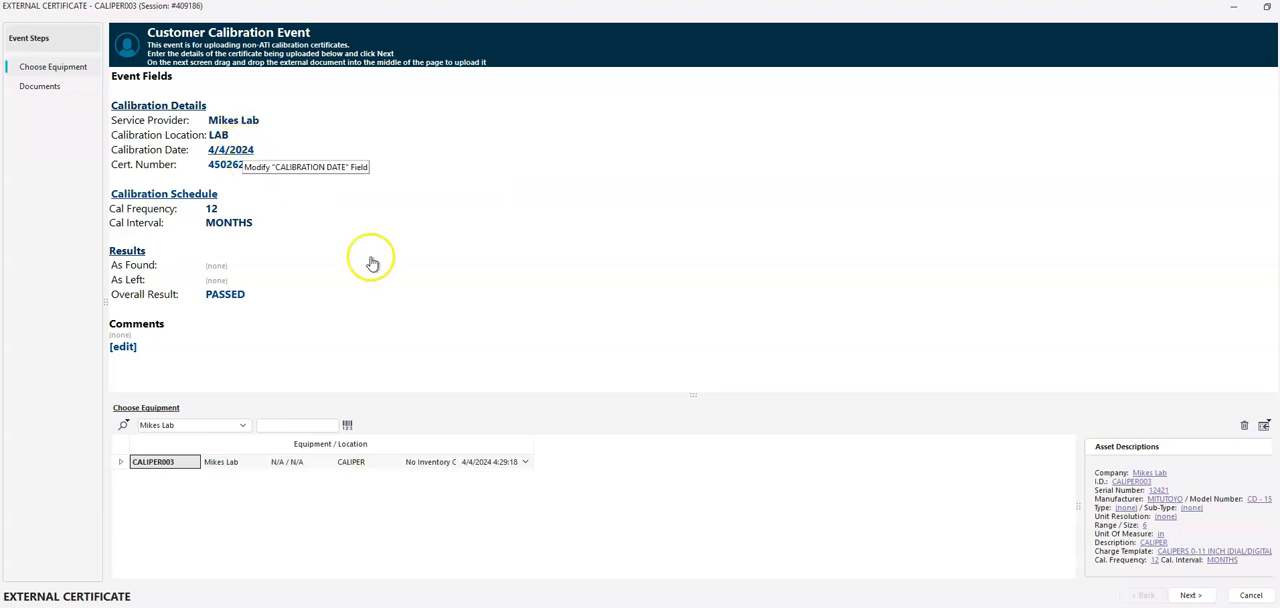
Check the calibration date on the PDF certificate and set the event's calibration date to 3/15/2023
key(alt+Tab)
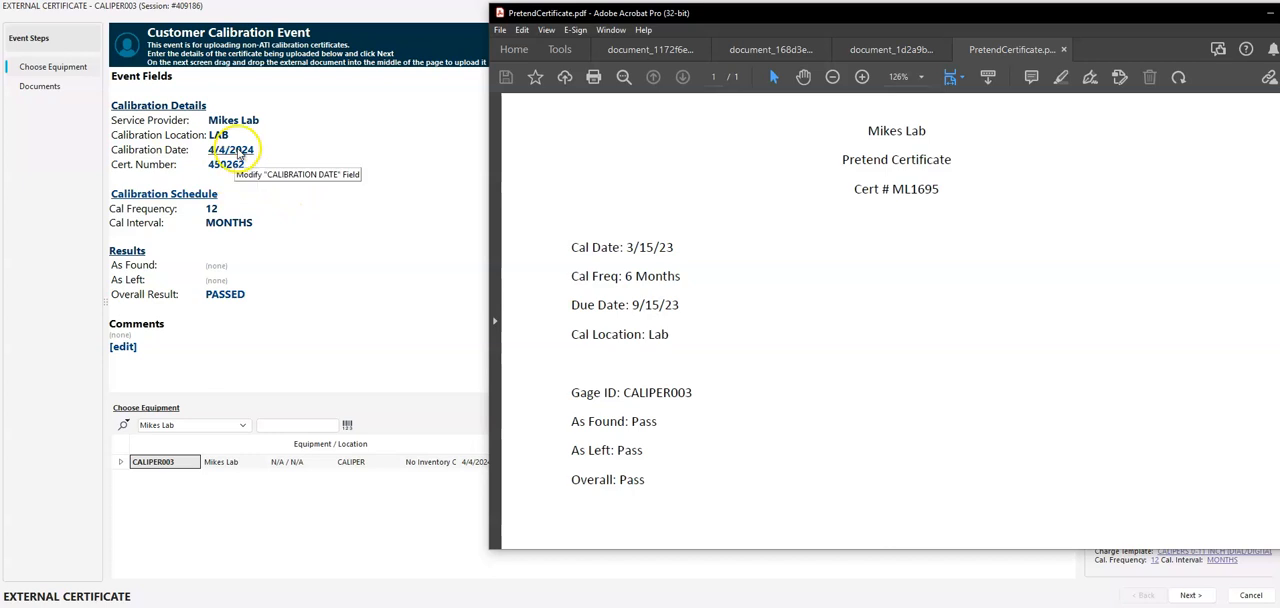
click(232, 149)
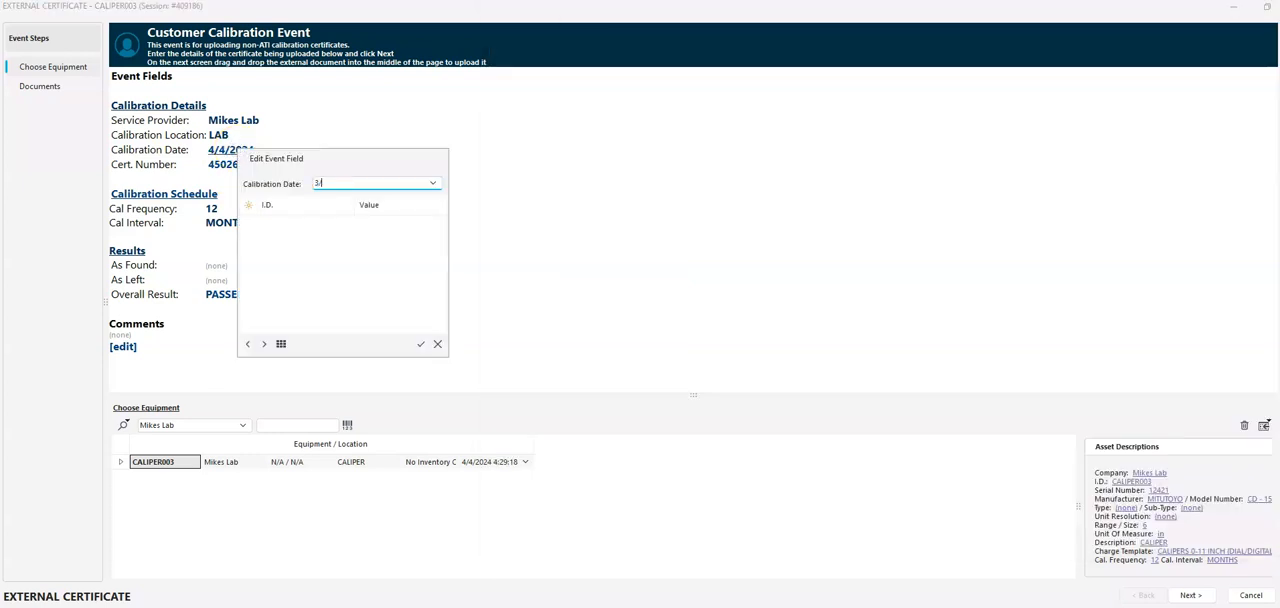
text(3/15/2023)
key(Return)
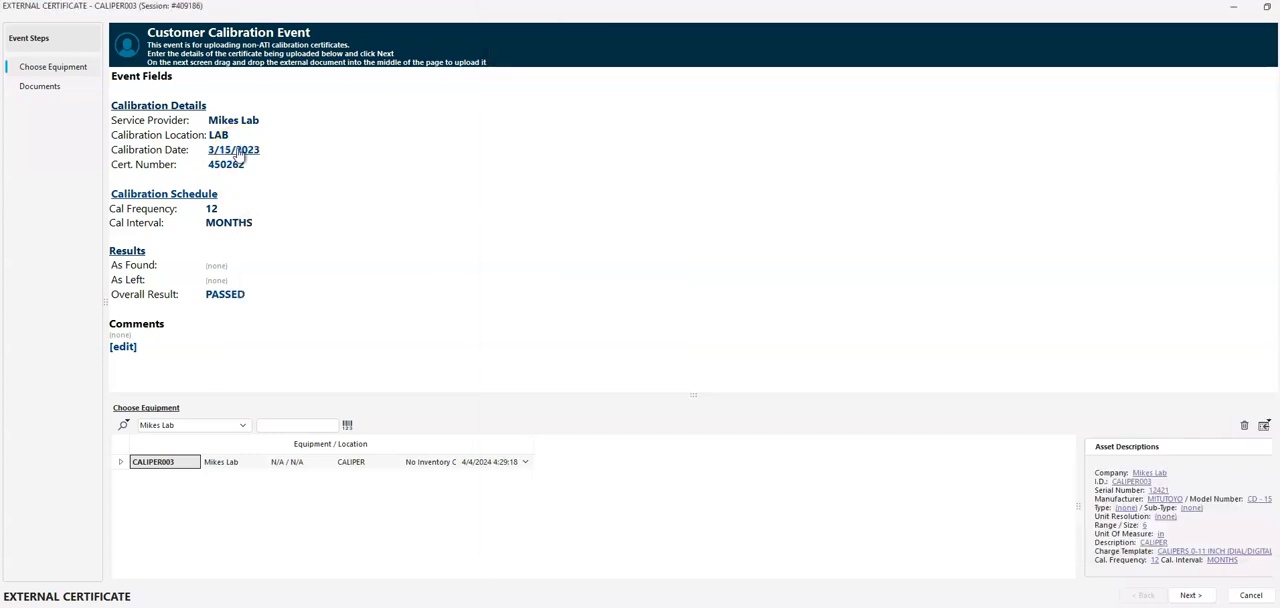
click(240, 155)
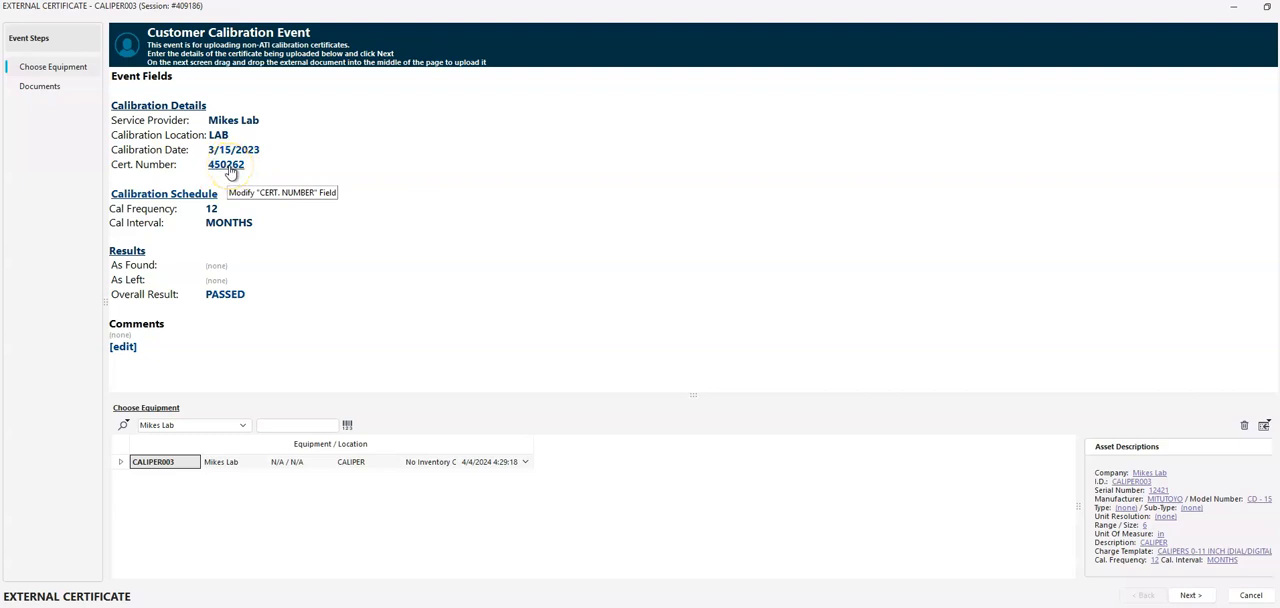
Check the certificate number on the PDF and set the event's certificate number to ML1695
click(862, 606)
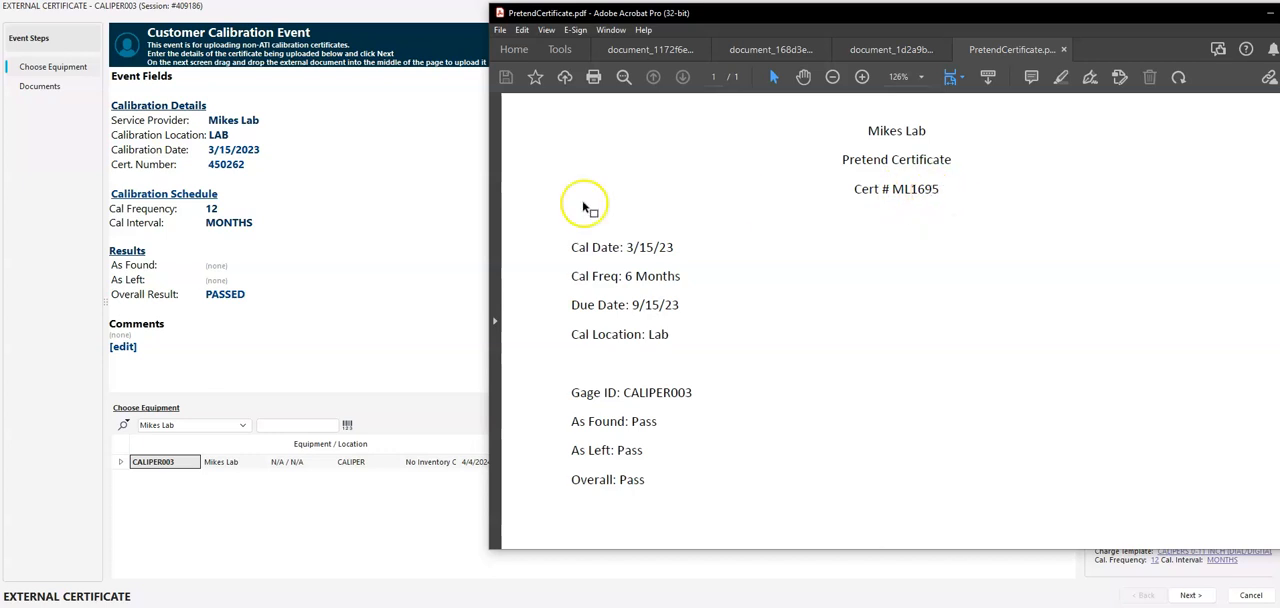
click(346, 194)
click(220, 164)
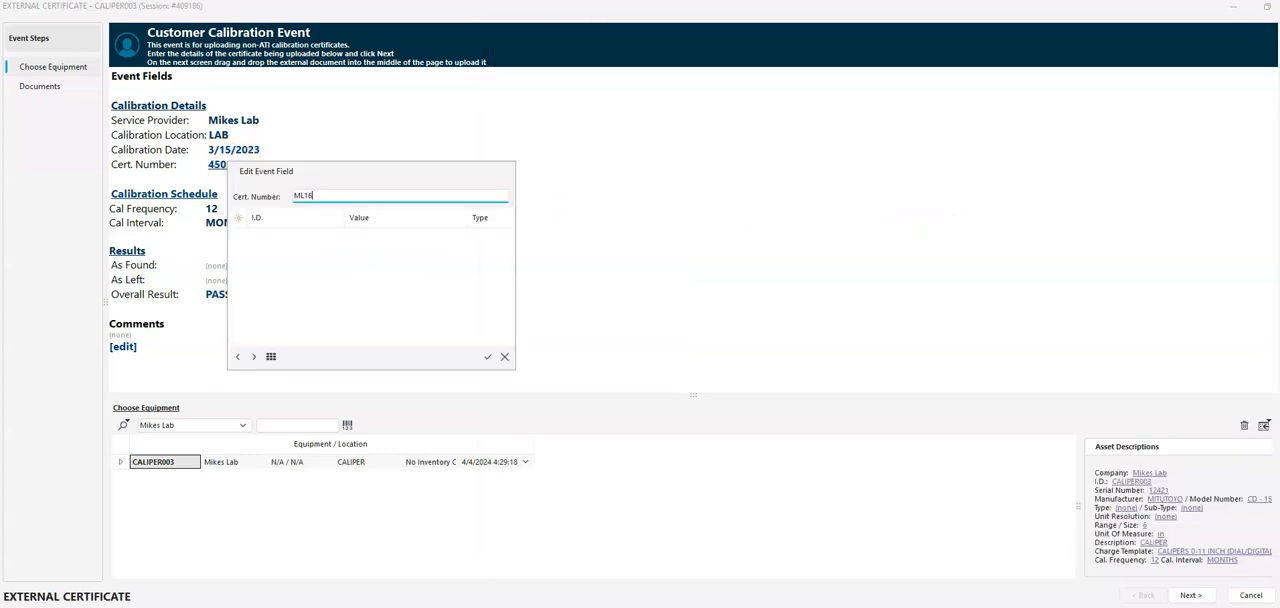
key(Return)
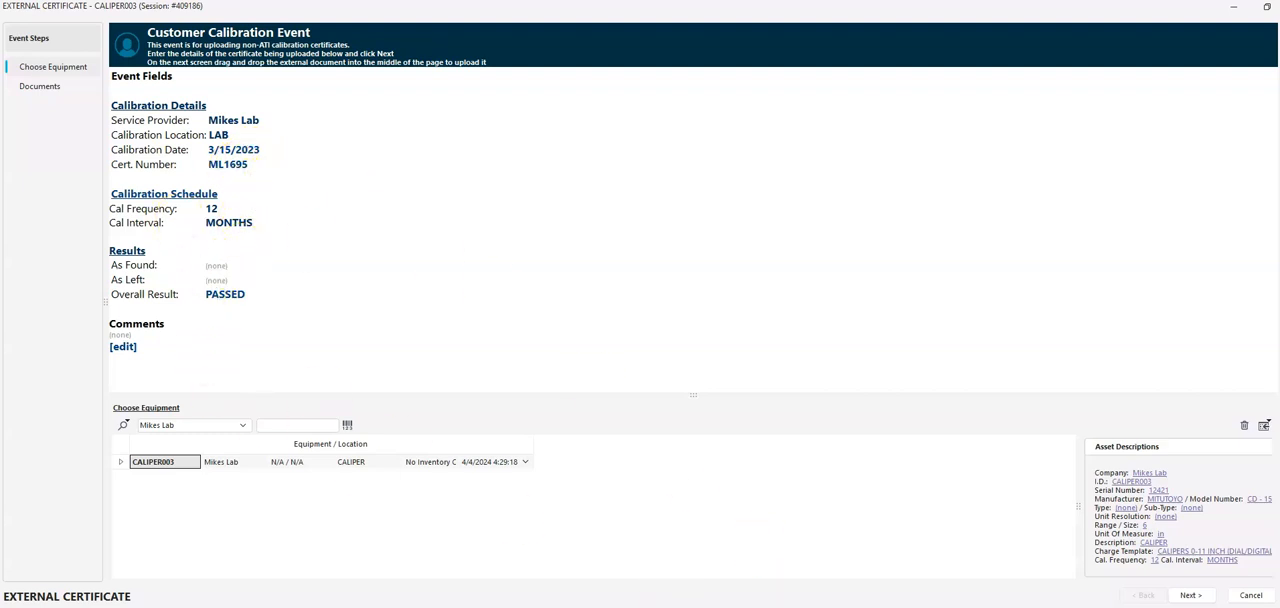
Set the calibration frequency to 6 and confirm MONTHS as the calibration interval, following the PDF certificate
key(alt+Tab)
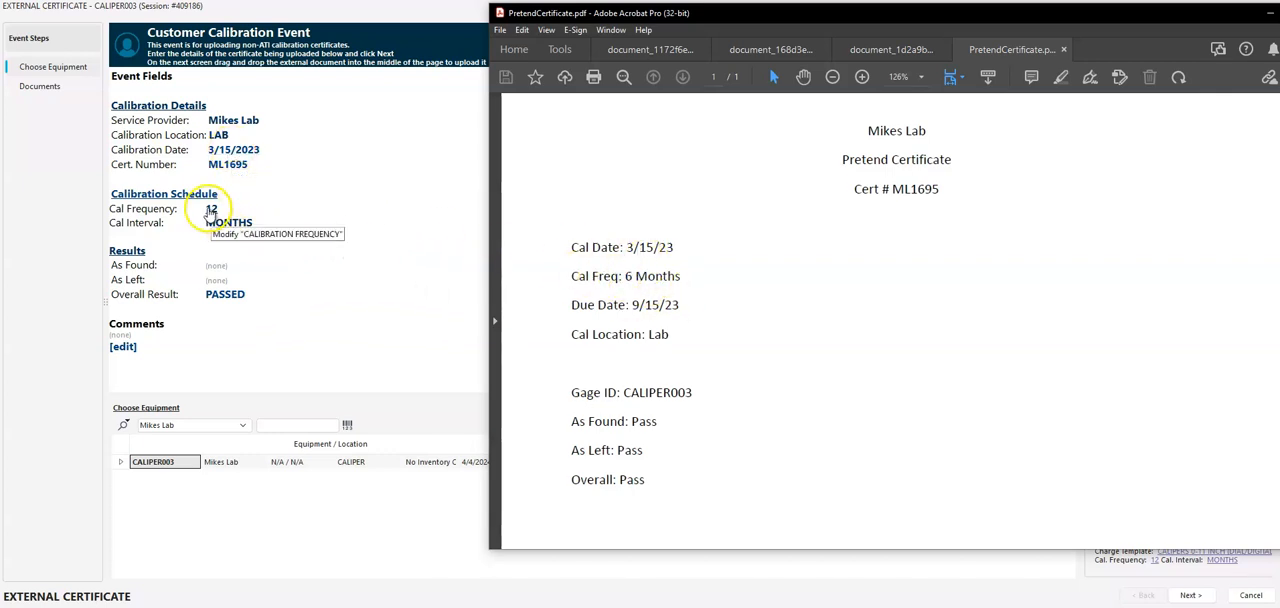
click(211, 209)
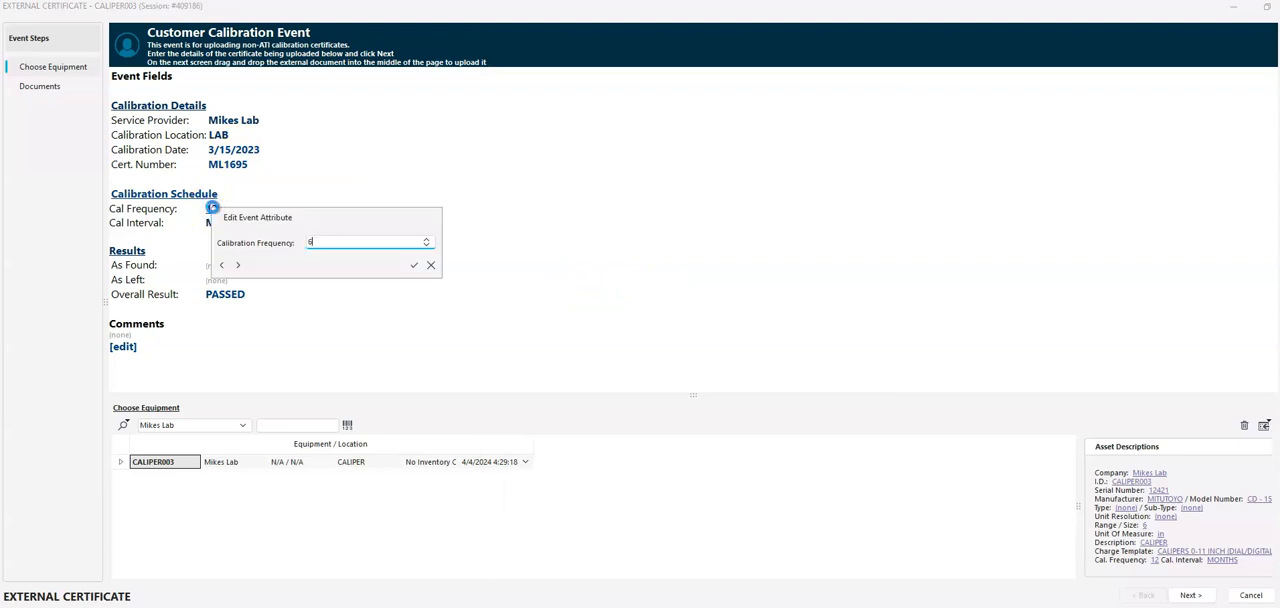
text(6)
key(Return)
click(238, 228)
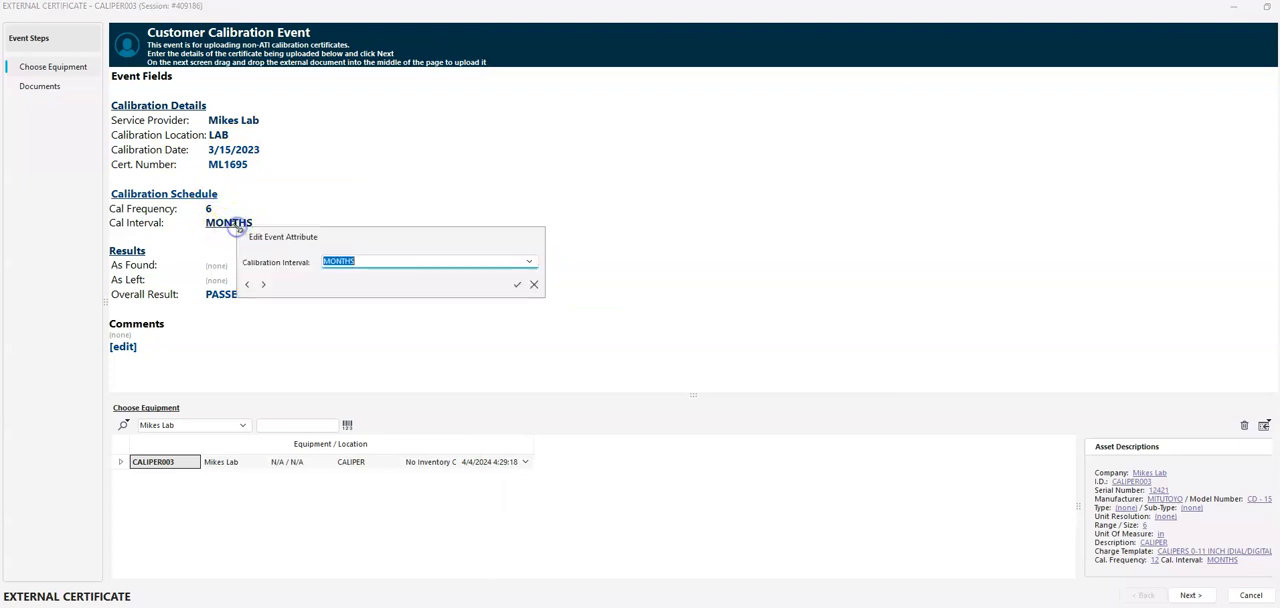
click(529, 261)
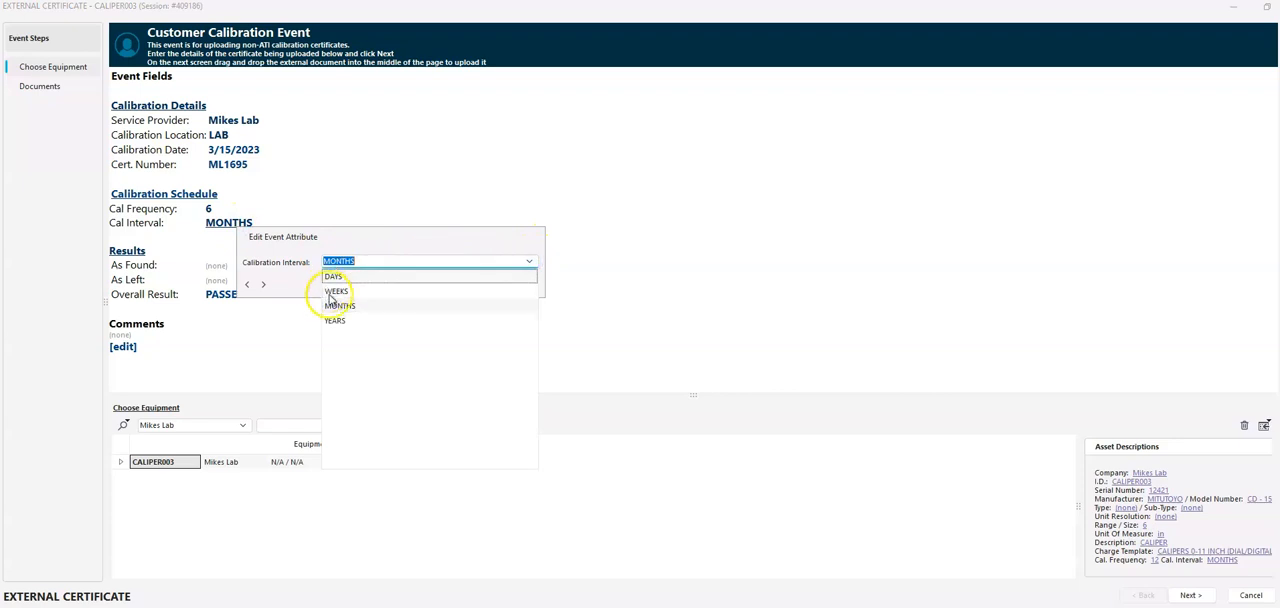
click(420, 237)
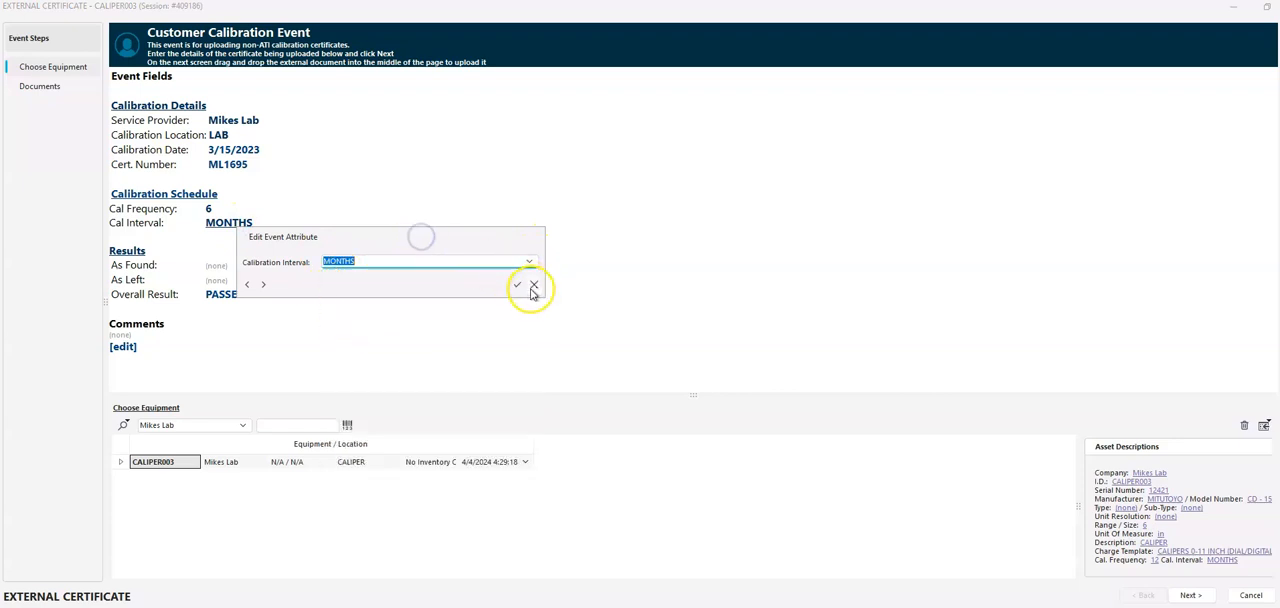
click(517, 285)
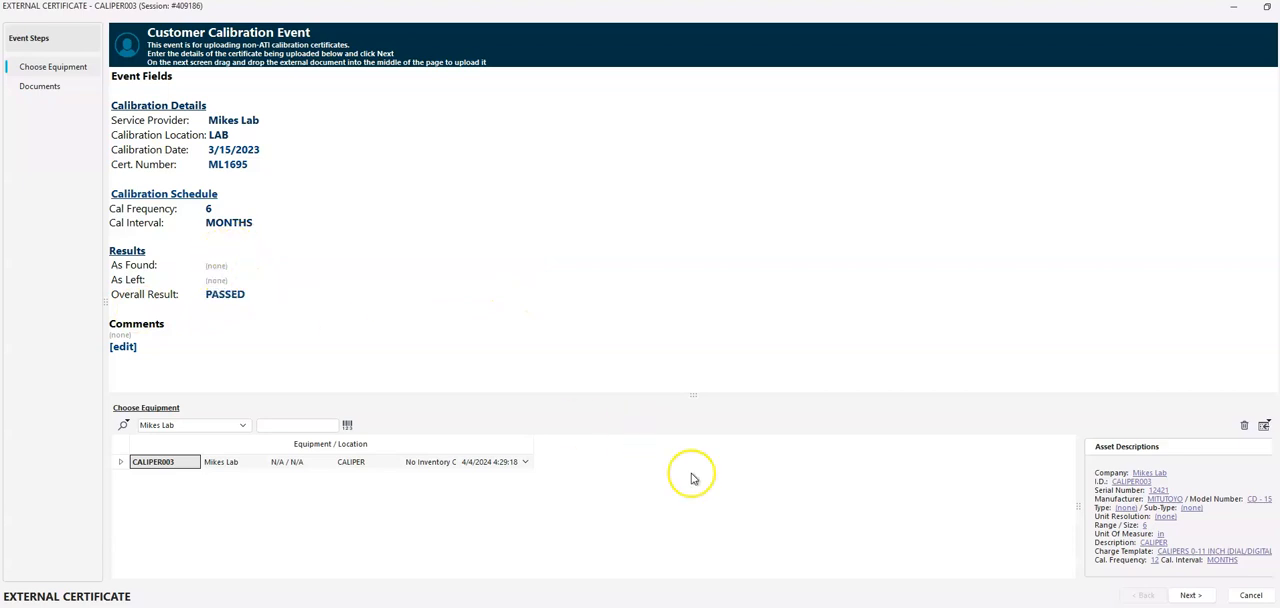
Check the results on the PDF certificate and set both As Found and As Left to PASSED
click(837, 604)
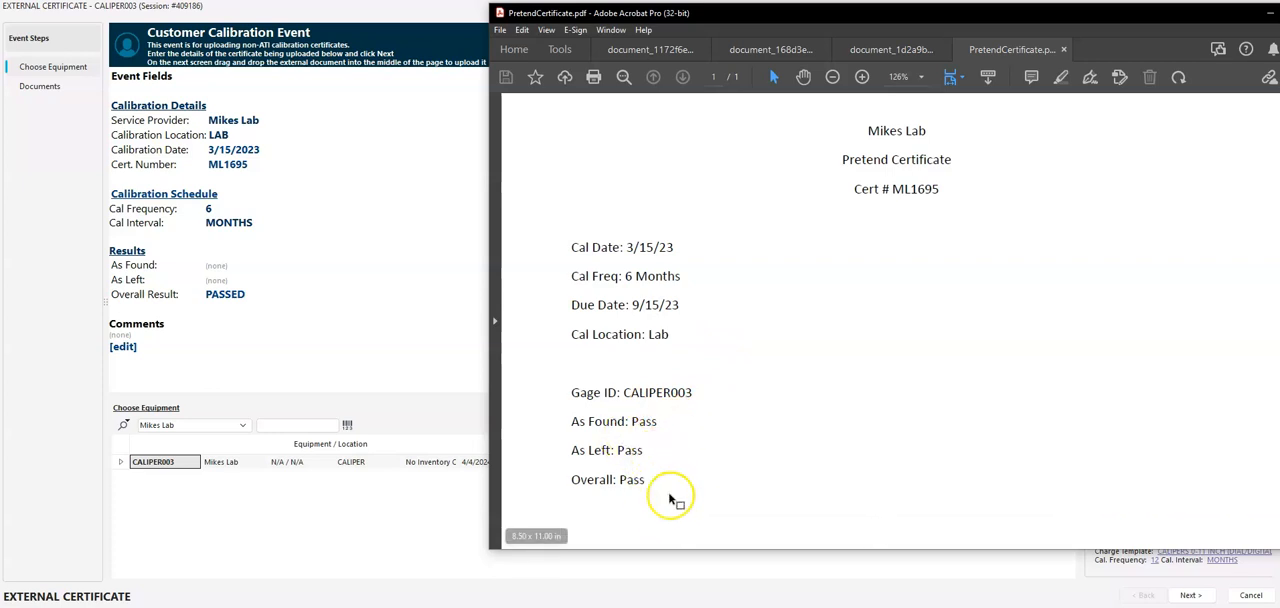
click(383, 303)
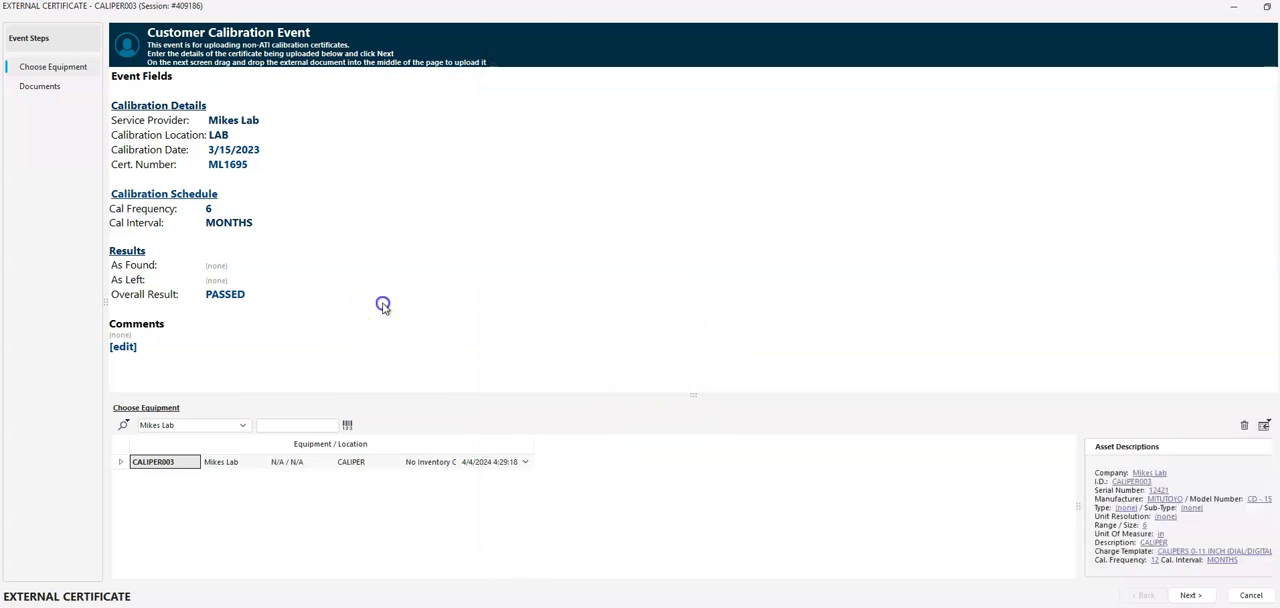
click(216, 266)
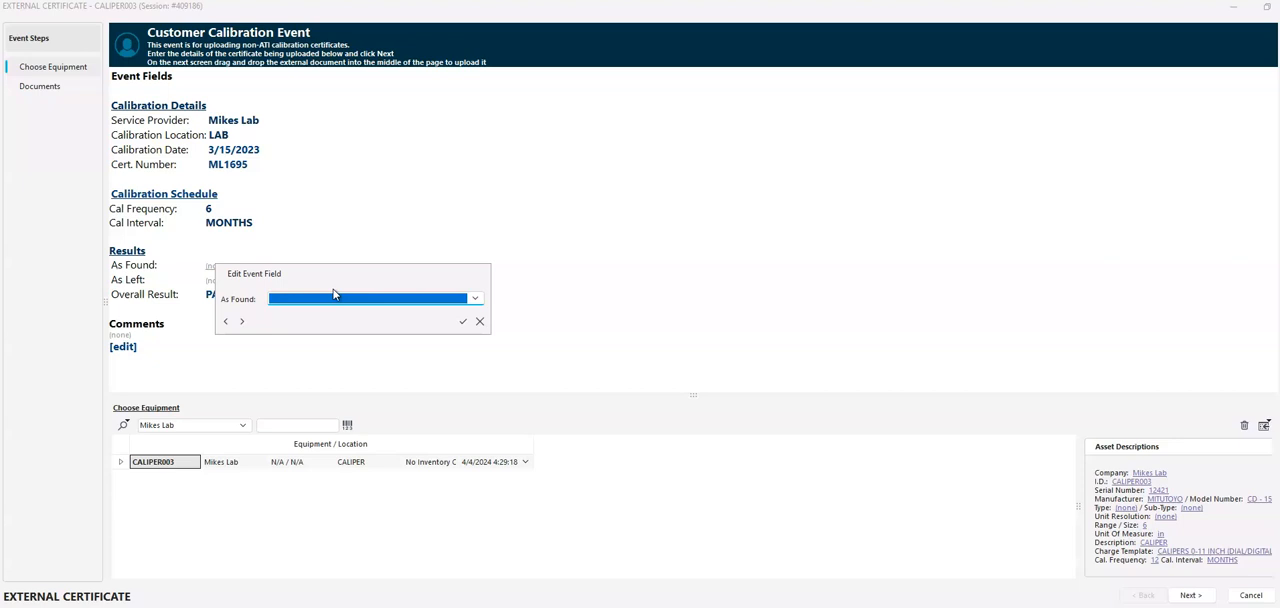
text(p)
key(Return)
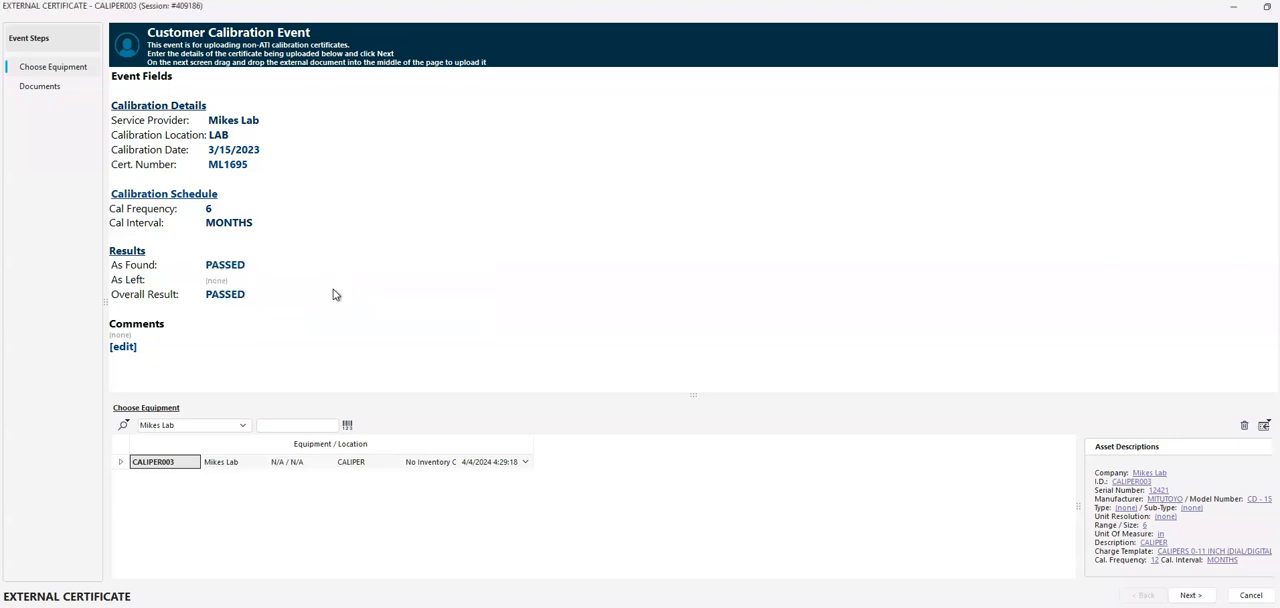
click(218, 288)
text(p)
key(Return)
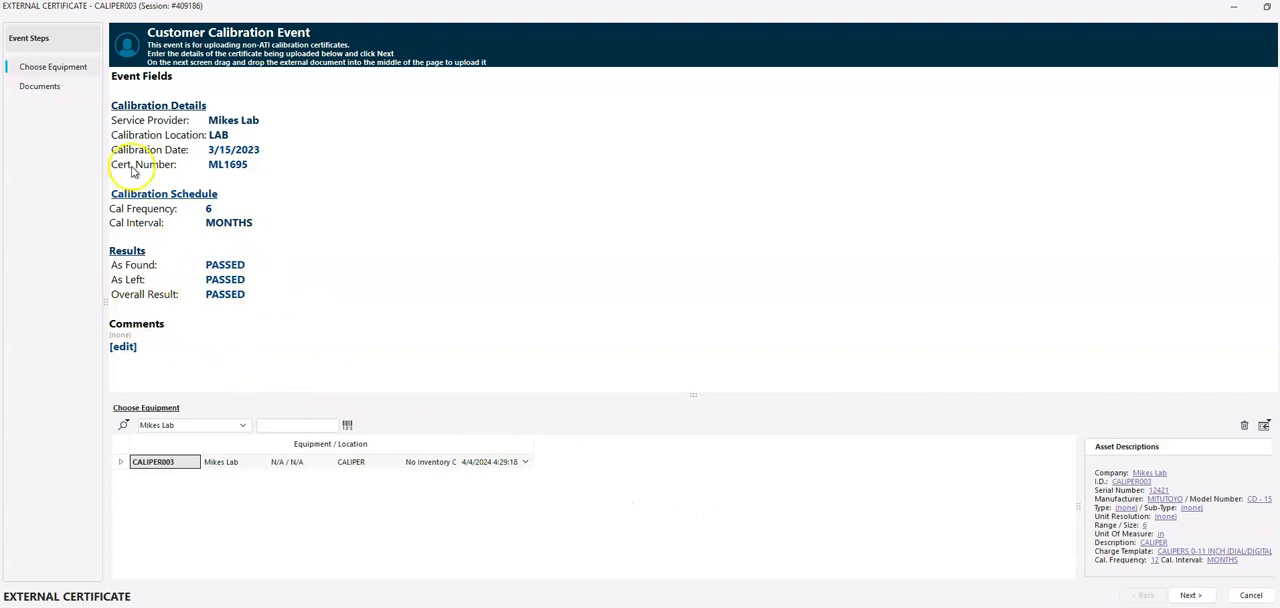
Attach PretendCertificate.pdf from the Downloads folder as the event's certificate and finish the event
click(1188, 595)
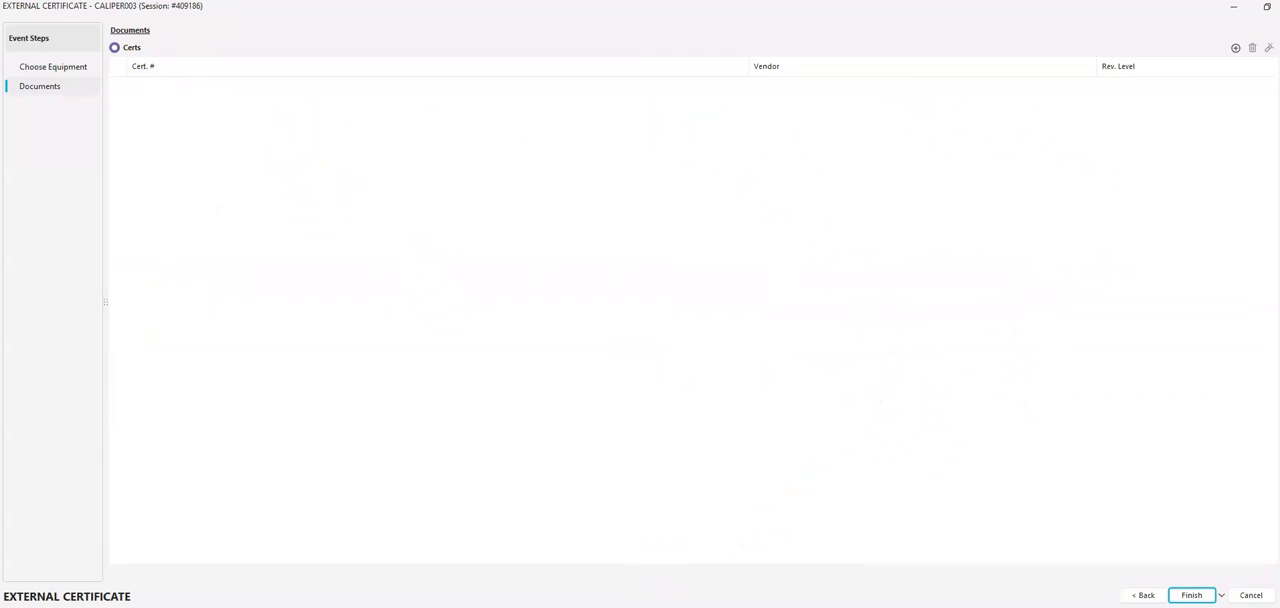
mouse_move(288, 606)
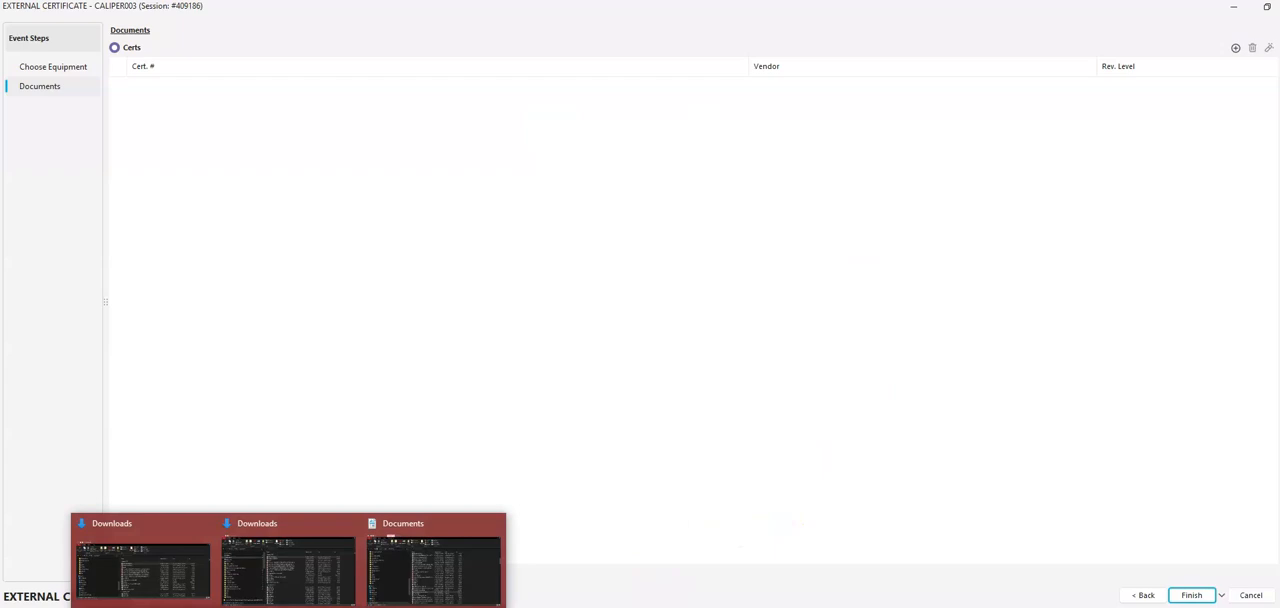
drag(1279, 157, 690, 84)
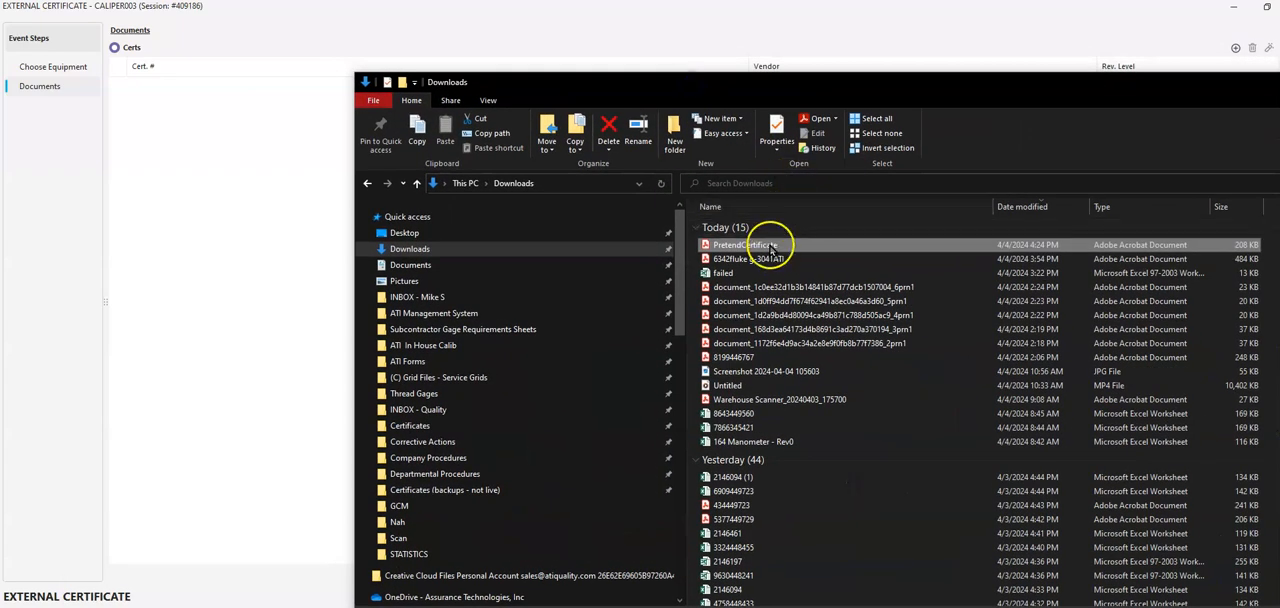
drag(733, 249, 254, 310)
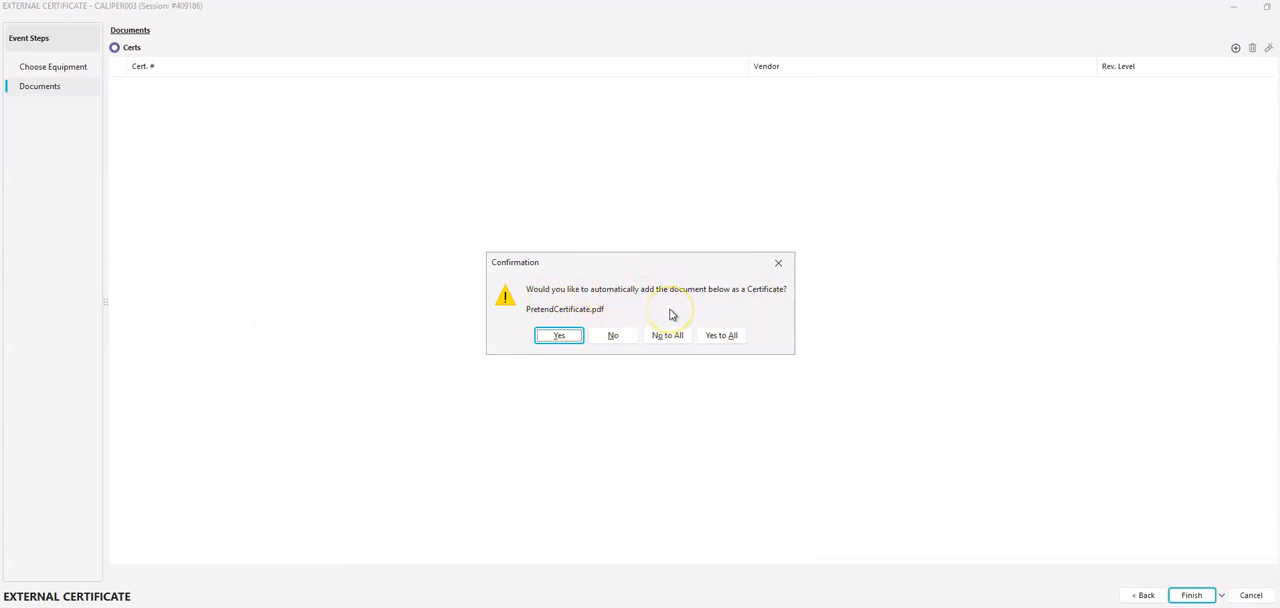
click(568, 336)
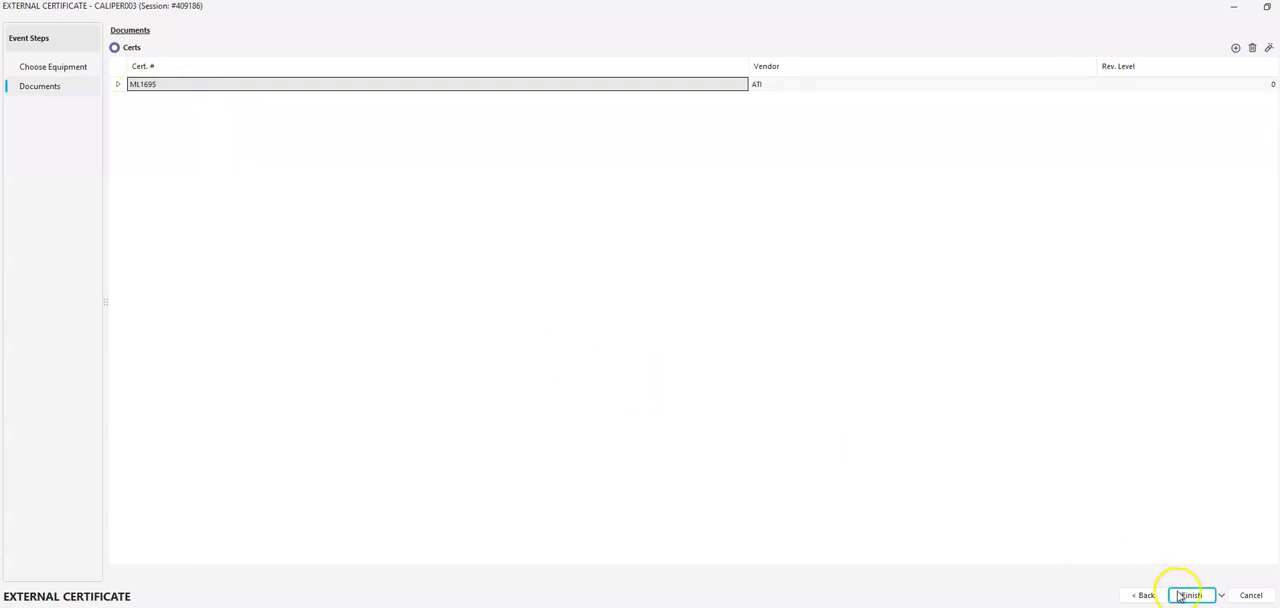
click(1186, 595)
click(583, 329)
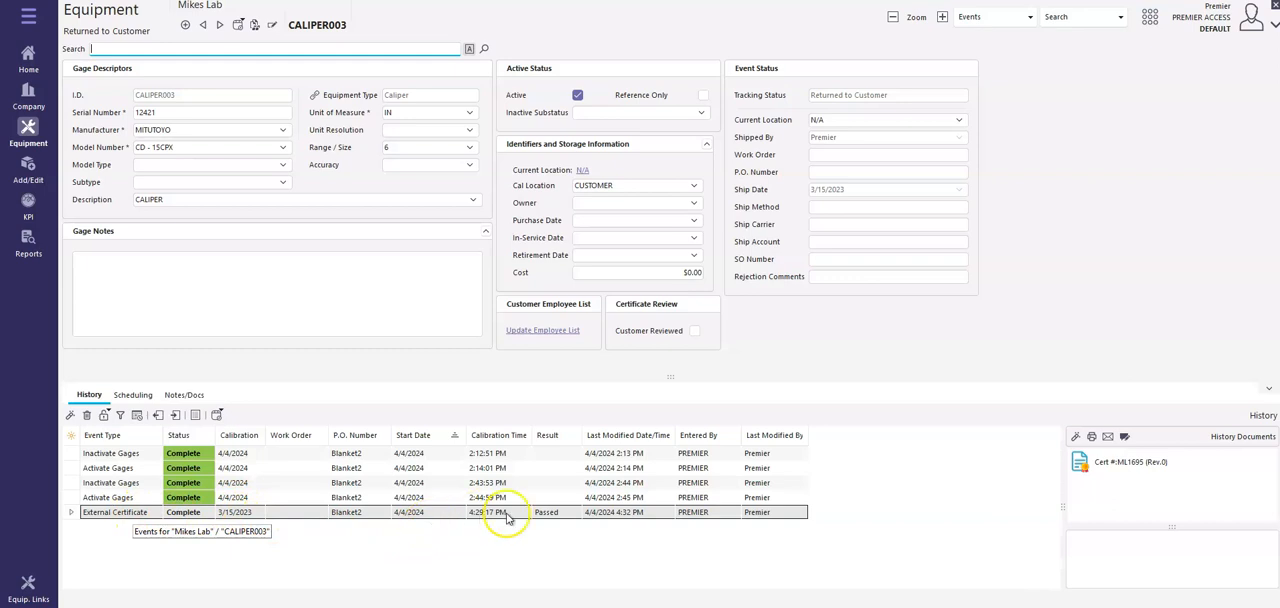
Review the uploaded certificate from CALIPER003's history documents and check the gage's calibration schedule
click(1116, 463)
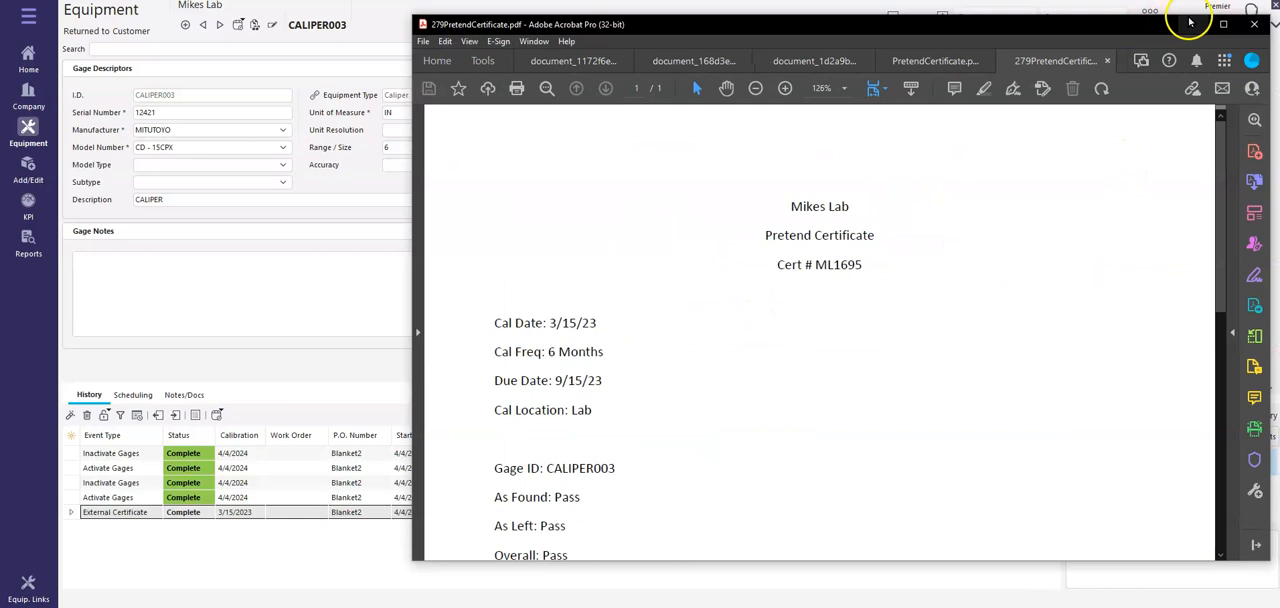
click(1112, 20)
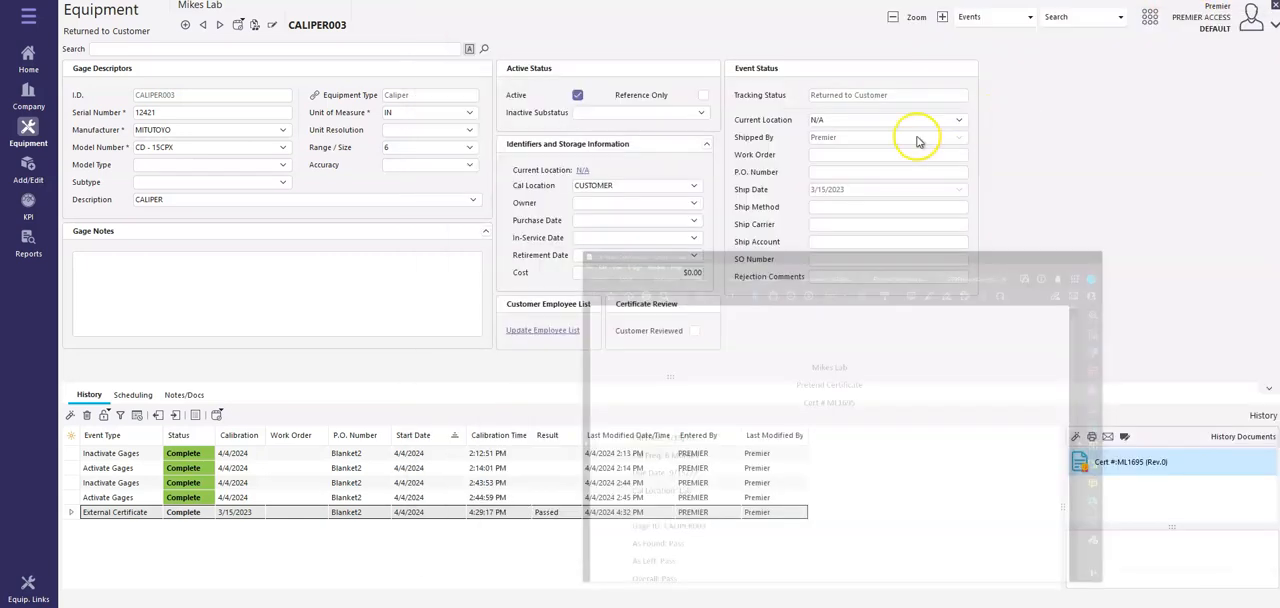
click(130, 394)
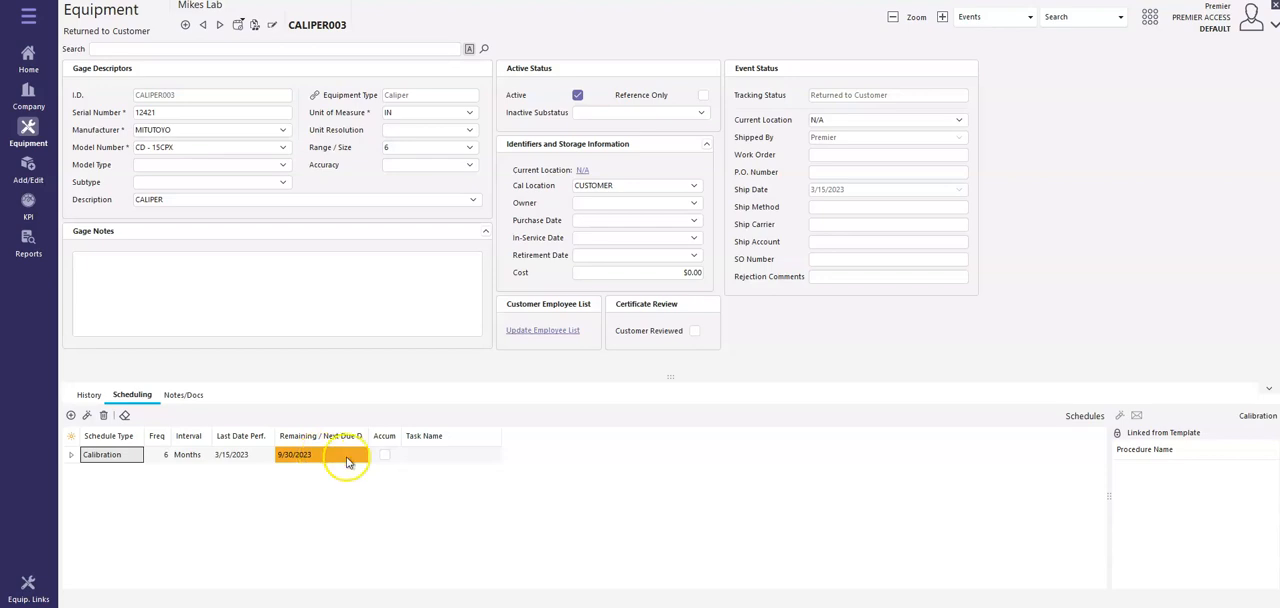
click(90, 396)
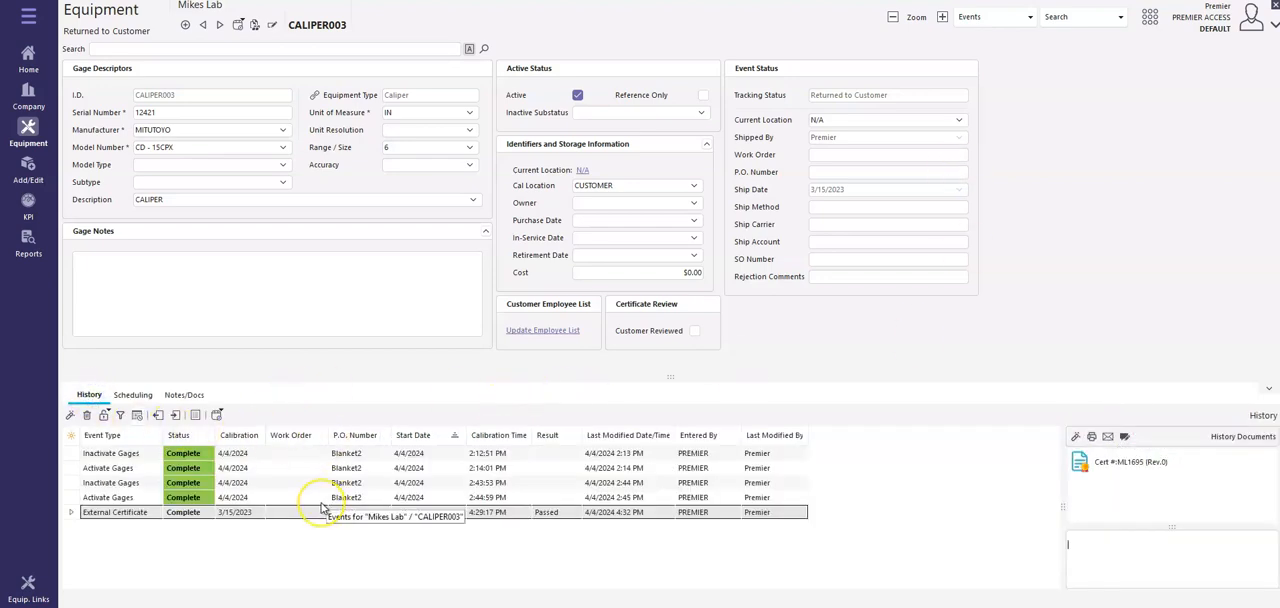